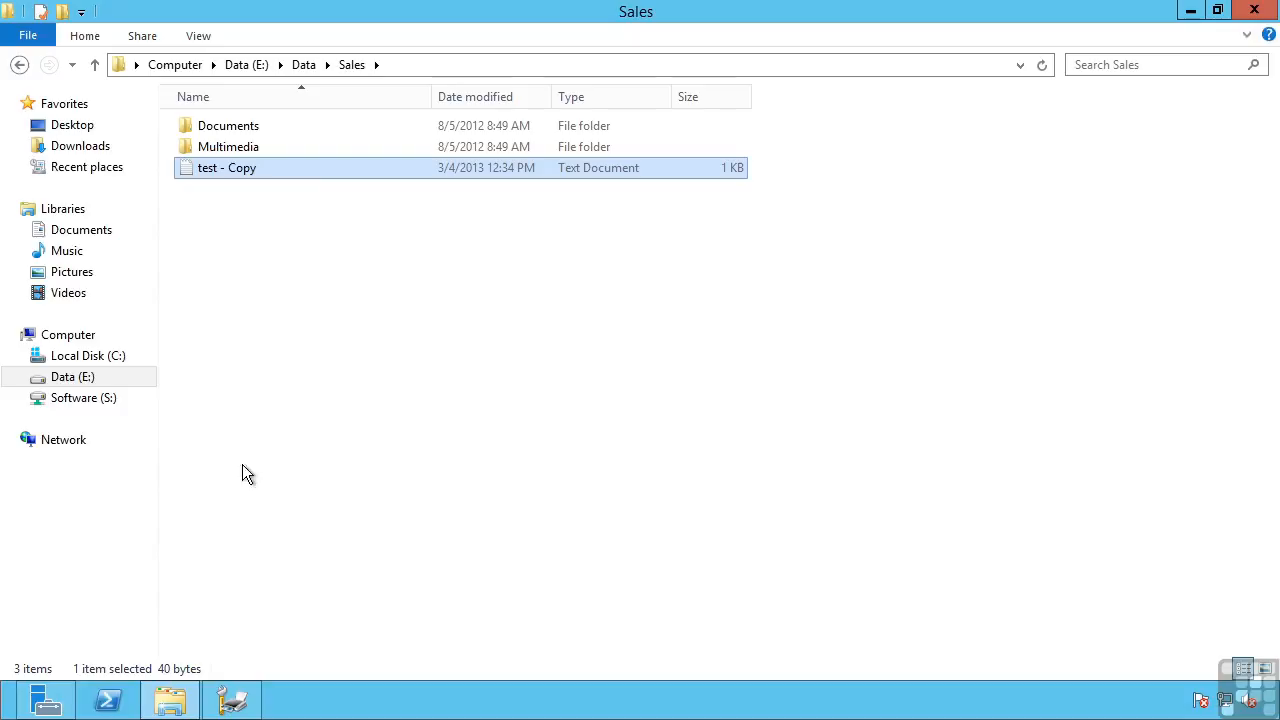
Step: Open the Shadow Copies settings for the Data (E:) volume from its properties
right_click(90, 380)
click(118, 360)
click(429, 197)
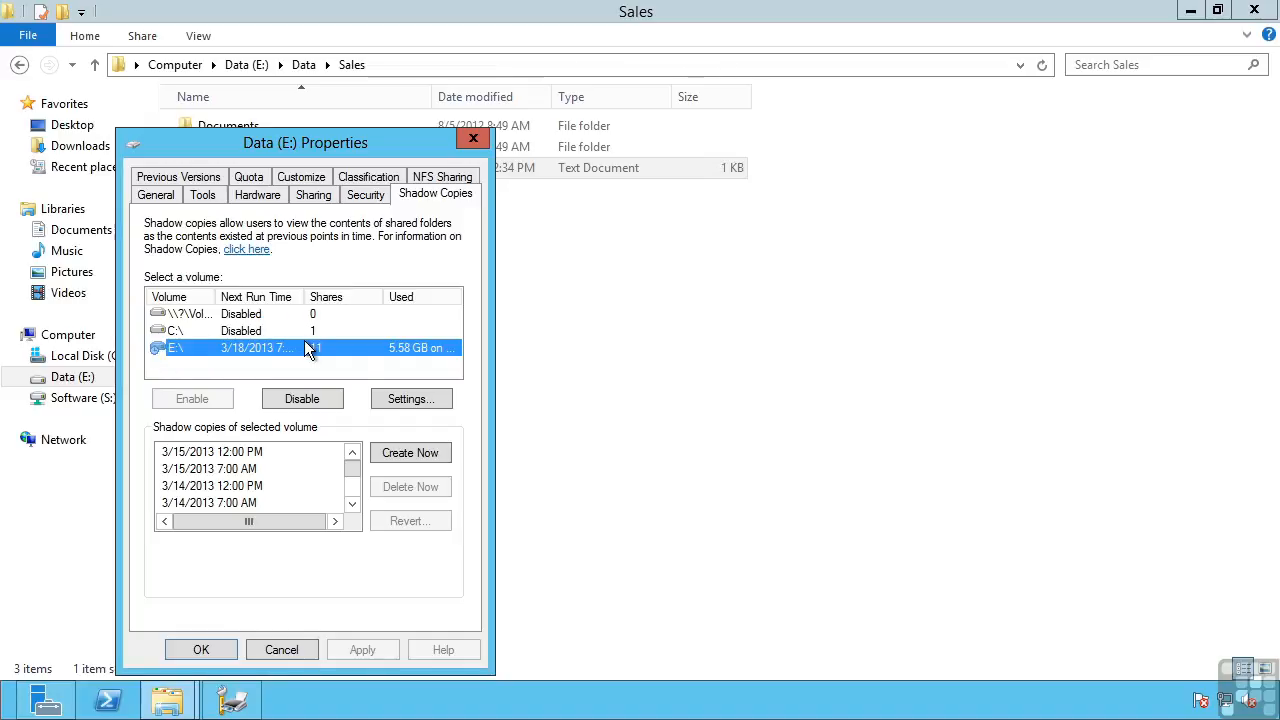
click(403, 399)
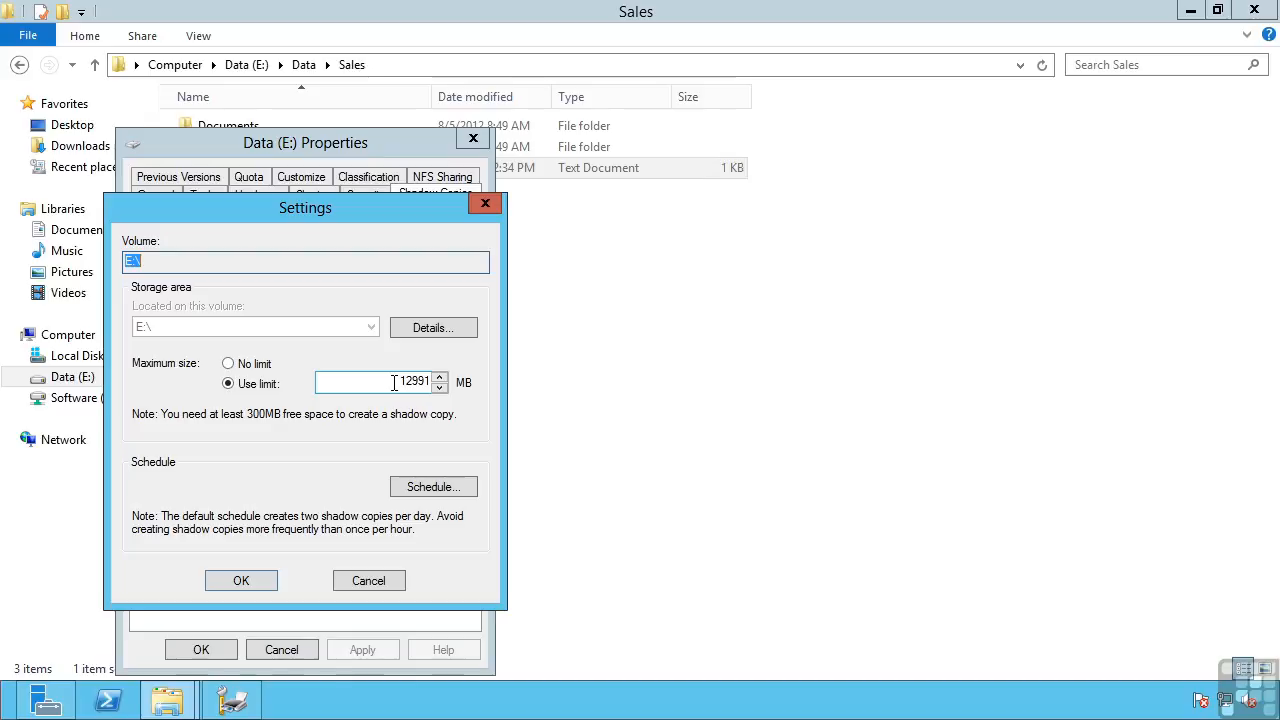
Step: Review the shadow copy schedules for E:\, including the 12:00 PM one, without changing them, and close the settings
click(428, 481)
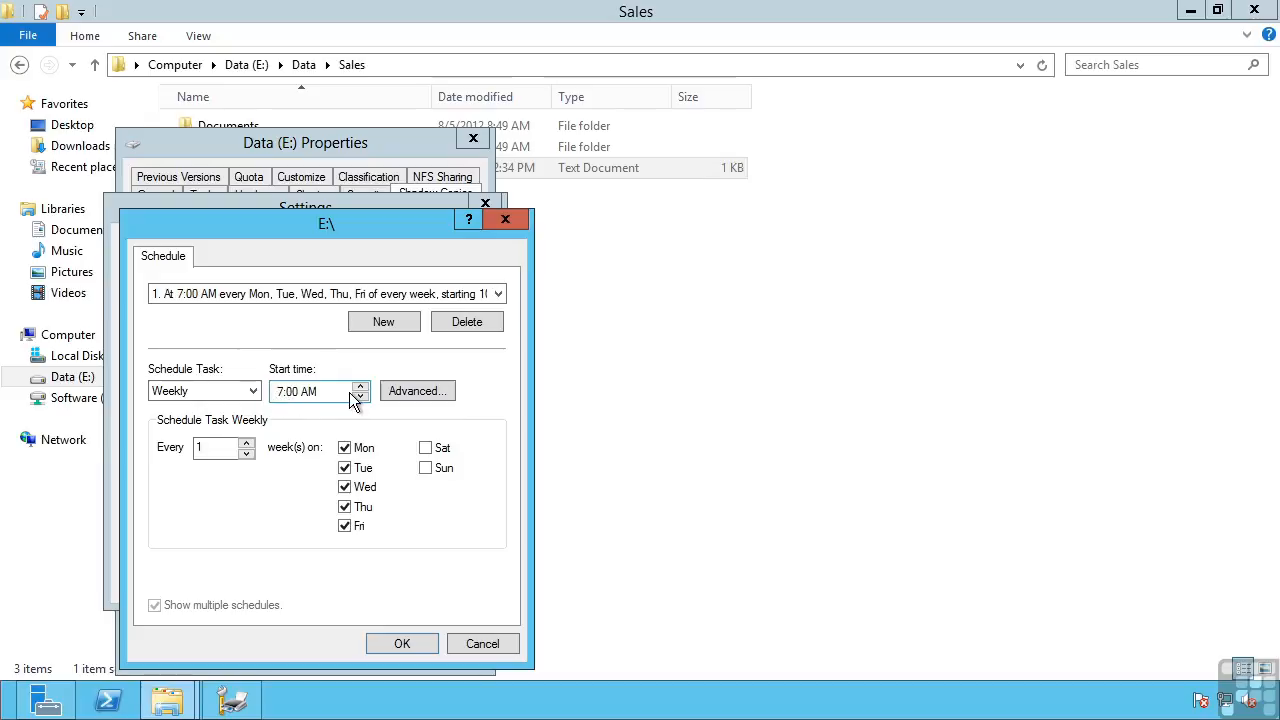
click(500, 296)
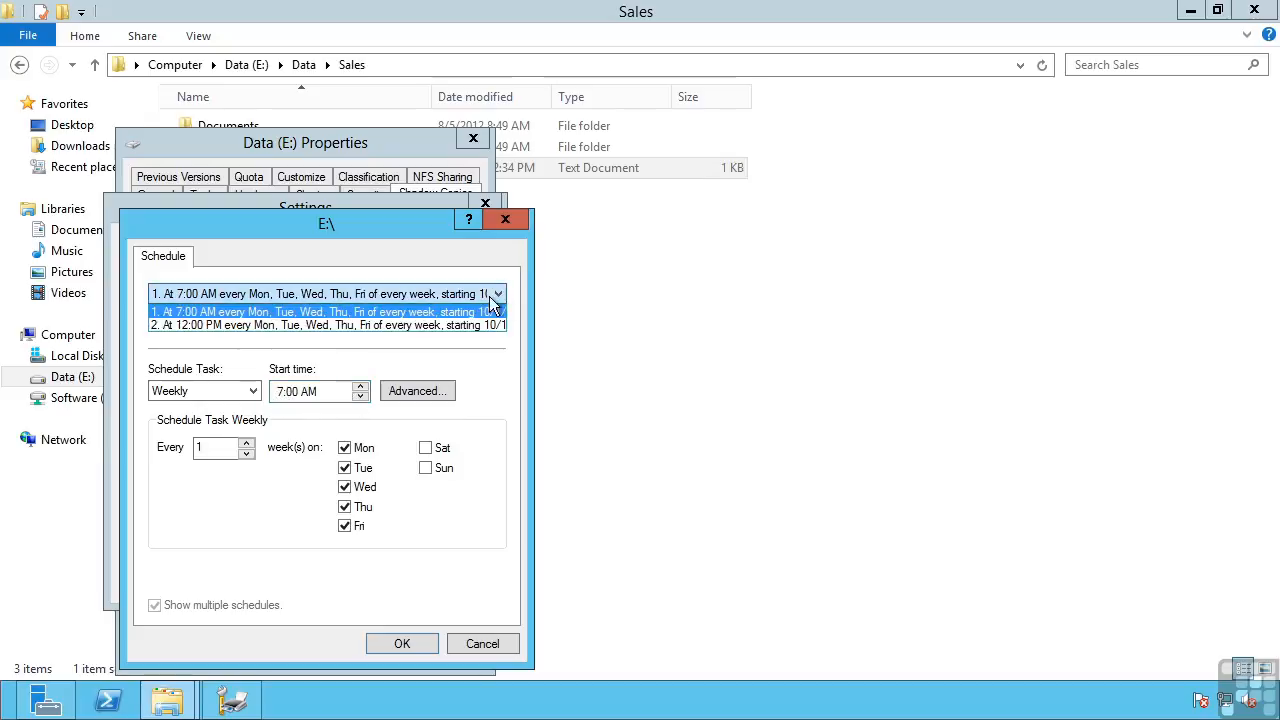
click(342, 320)
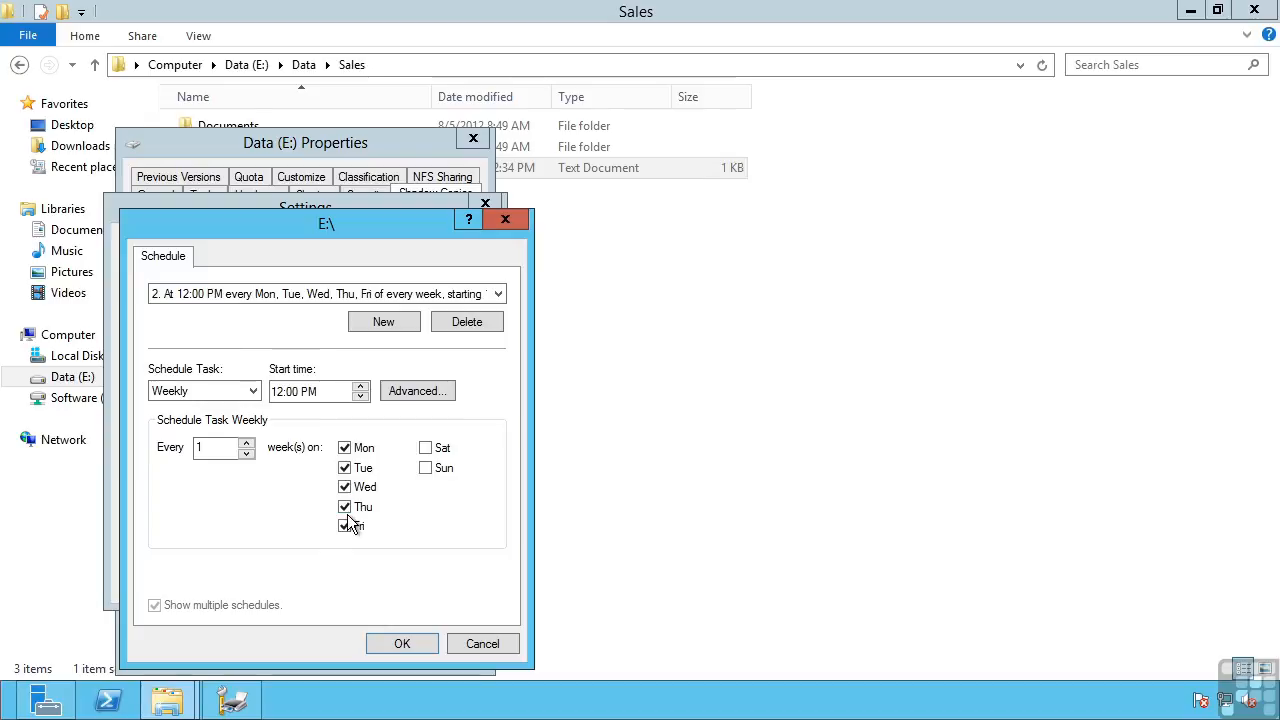
click(479, 645)
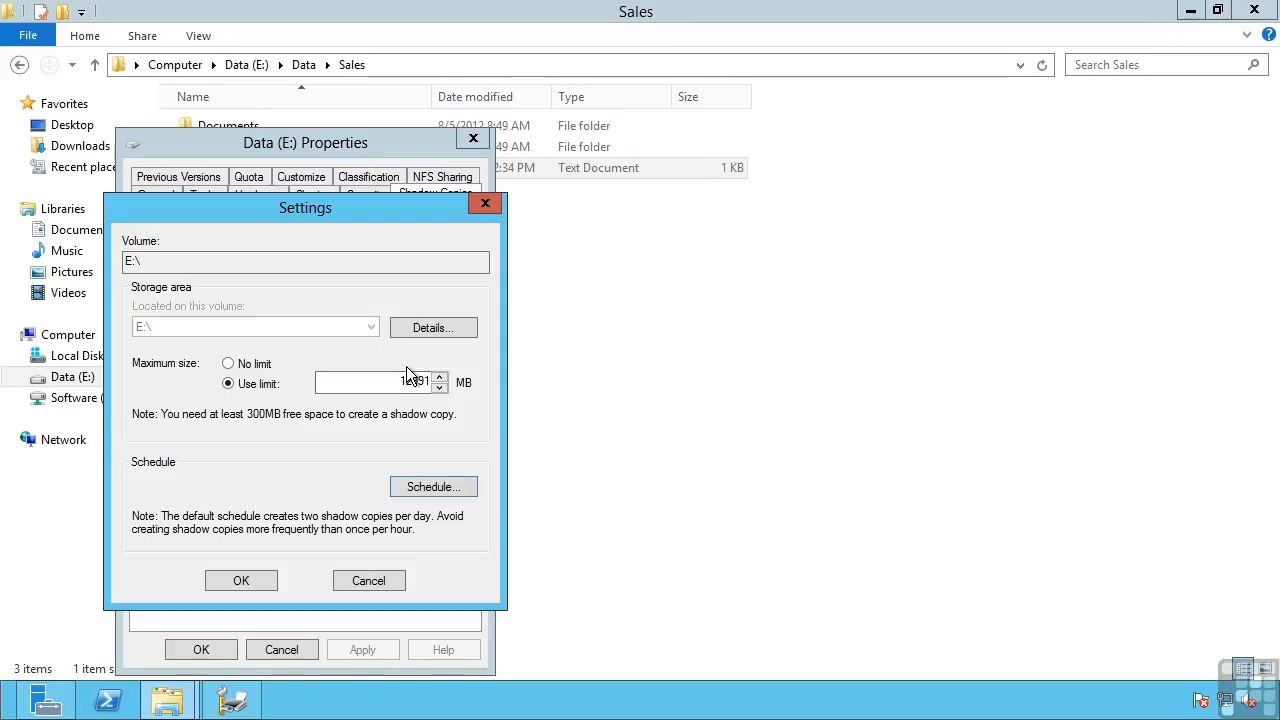
click(238, 584)
Step: Look through the list of existing shadow copies for E:\ and dismiss the drive properties
click(352, 505)
click(352, 505)
click(352, 505)
click(352, 505)
click(352, 505)
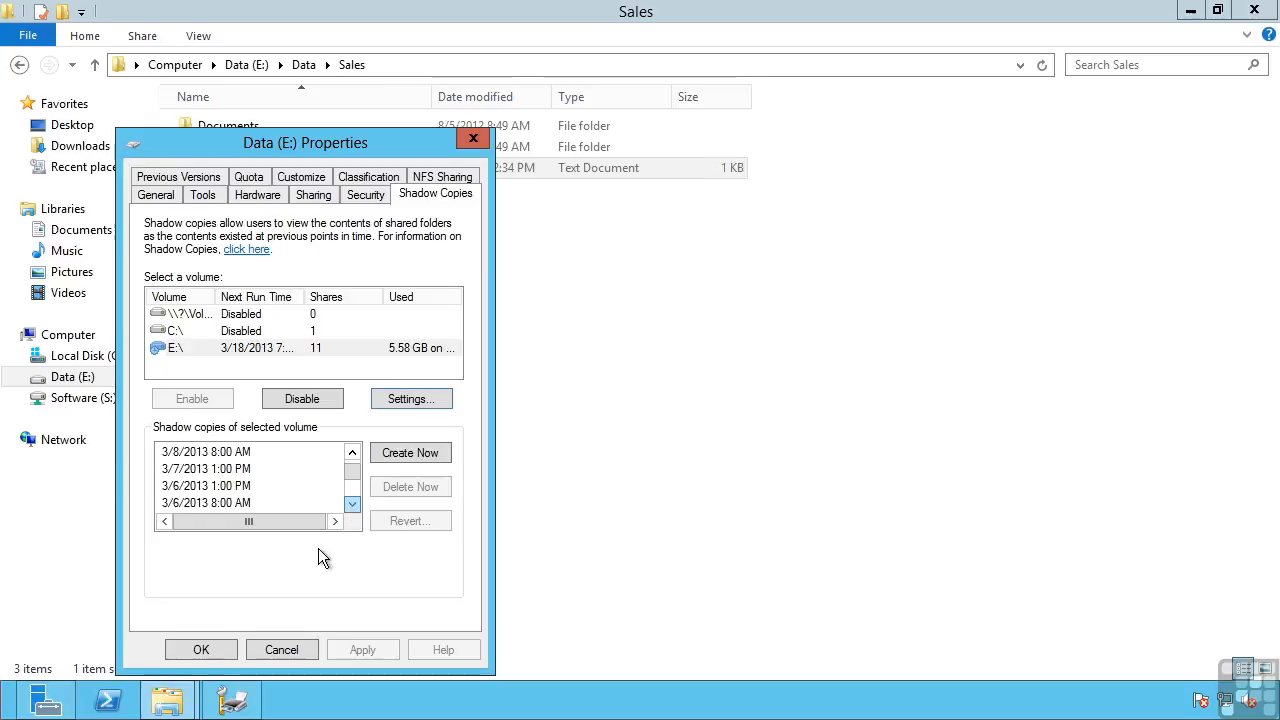
click(283, 652)
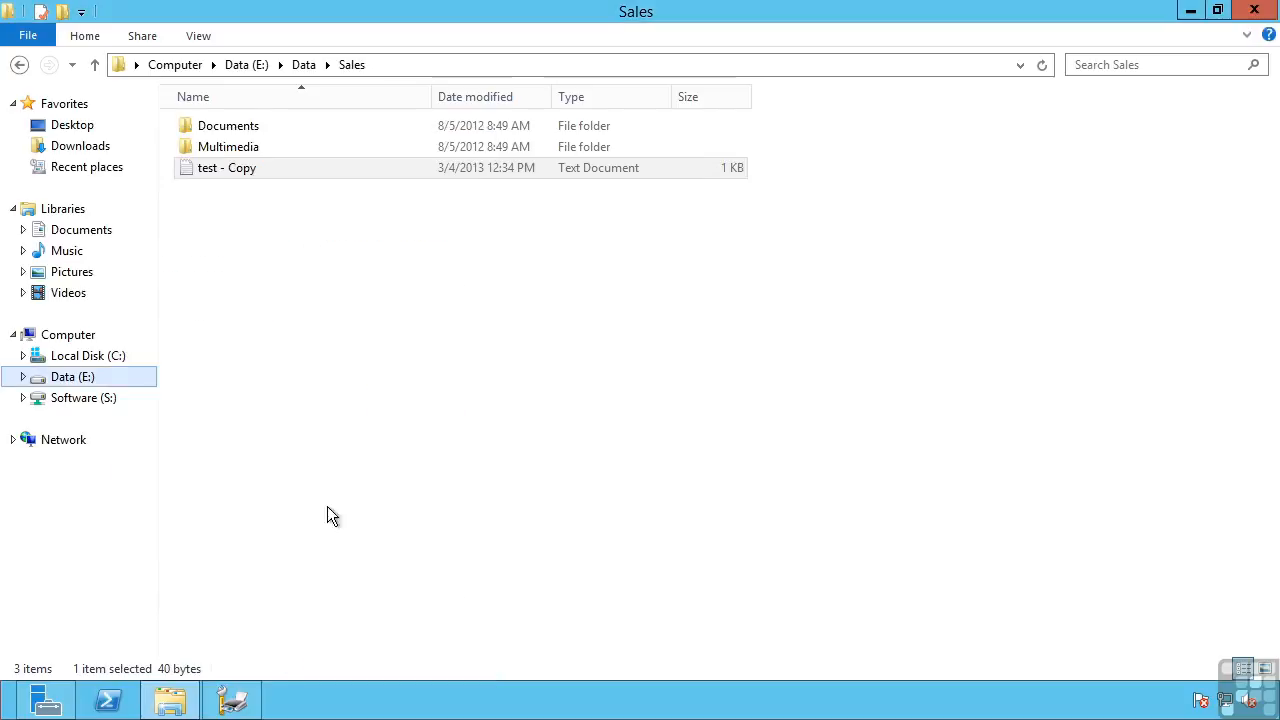
Step: Check the previous versions of the Sales folder in E:\Data and dismiss its properties
click(302, 64)
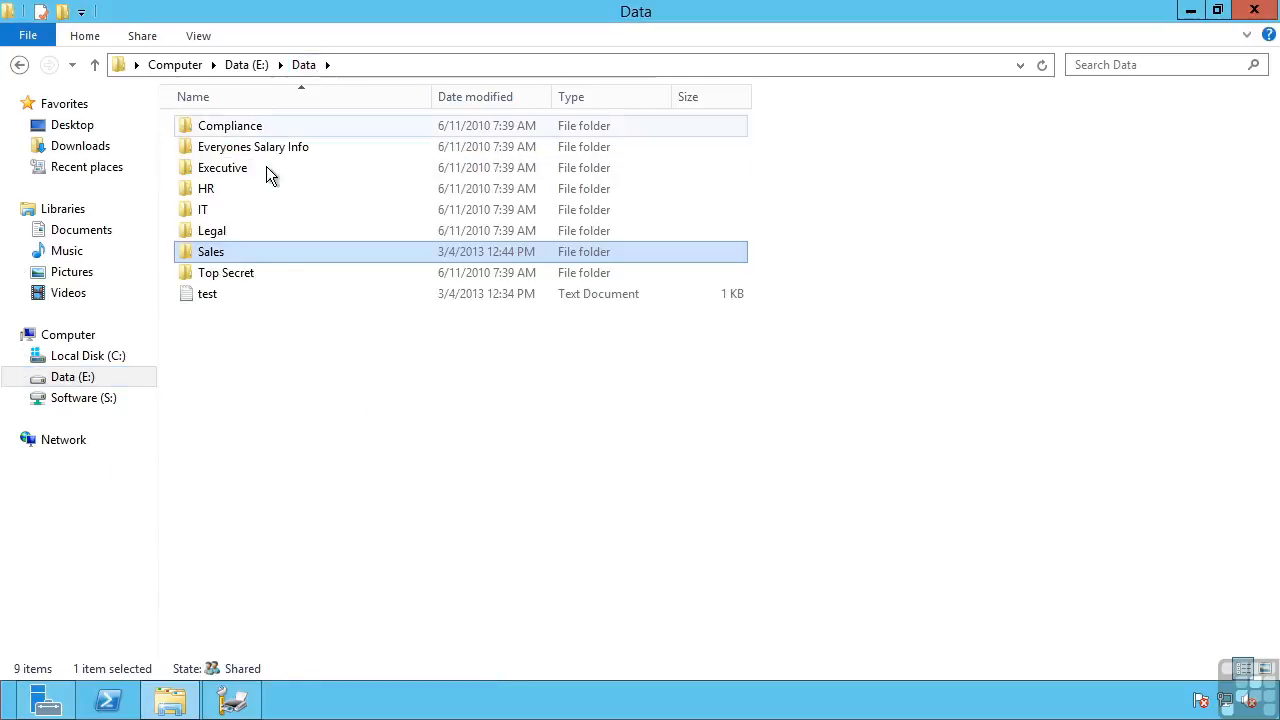
right_click(218, 258)
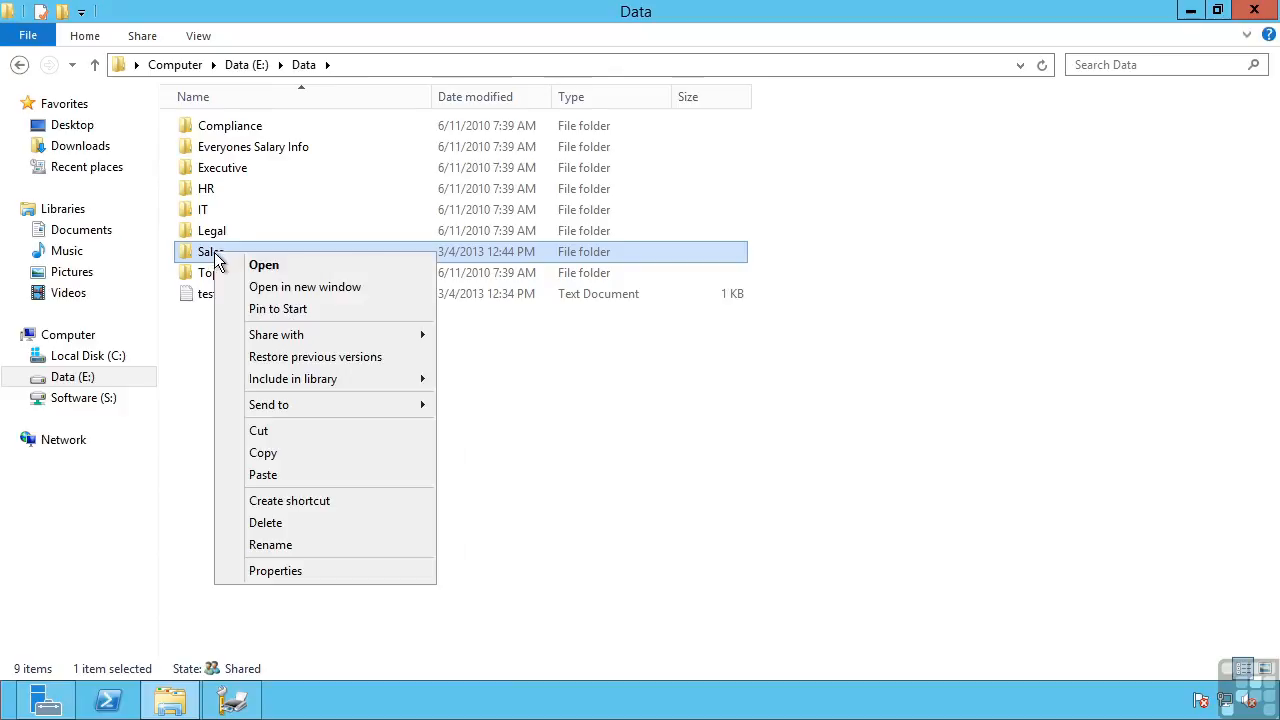
click(270, 572)
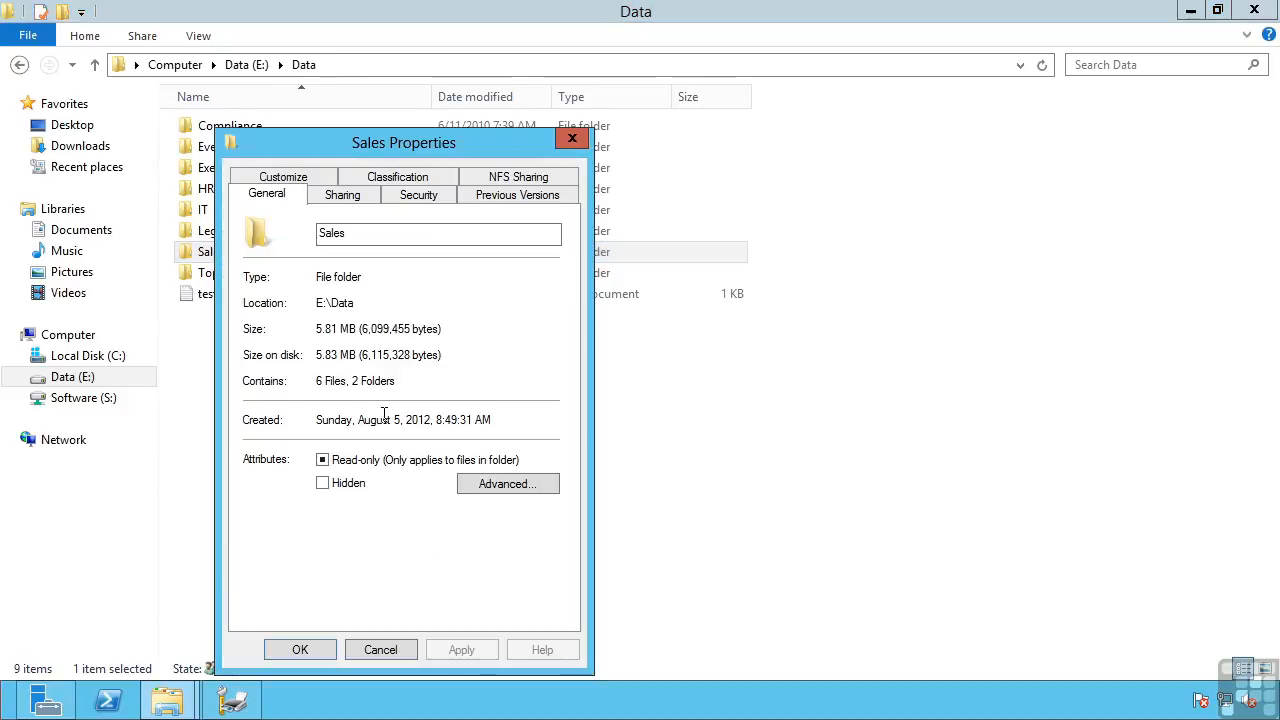
click(501, 195)
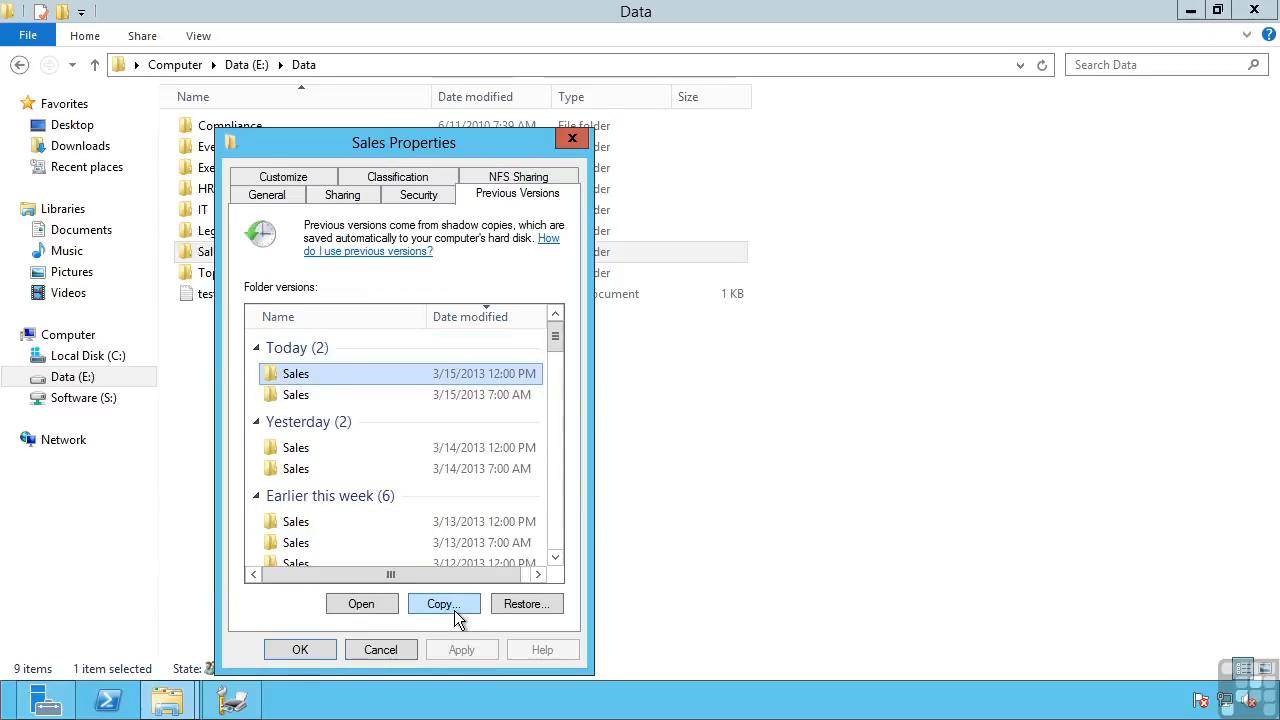
click(380, 650)
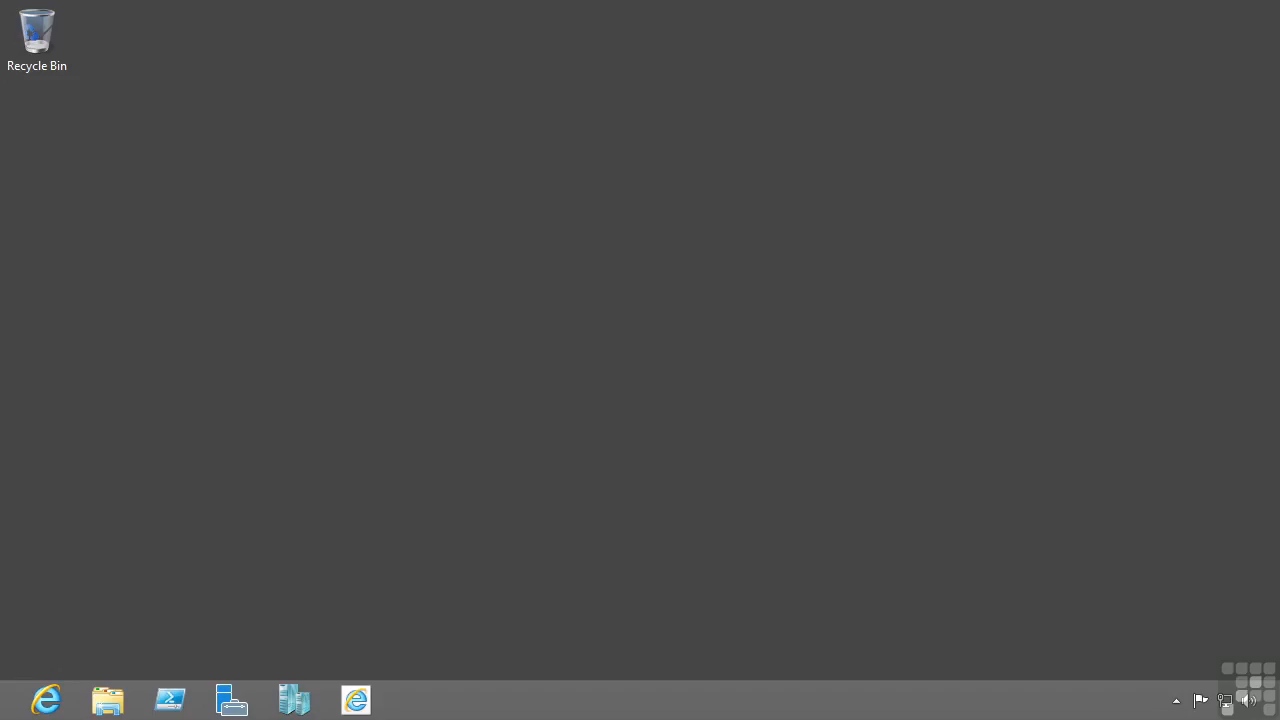
Step: Open the network share \\savdalfs01\data and go into its Sales folder
key(super+r)
text(\\savd)
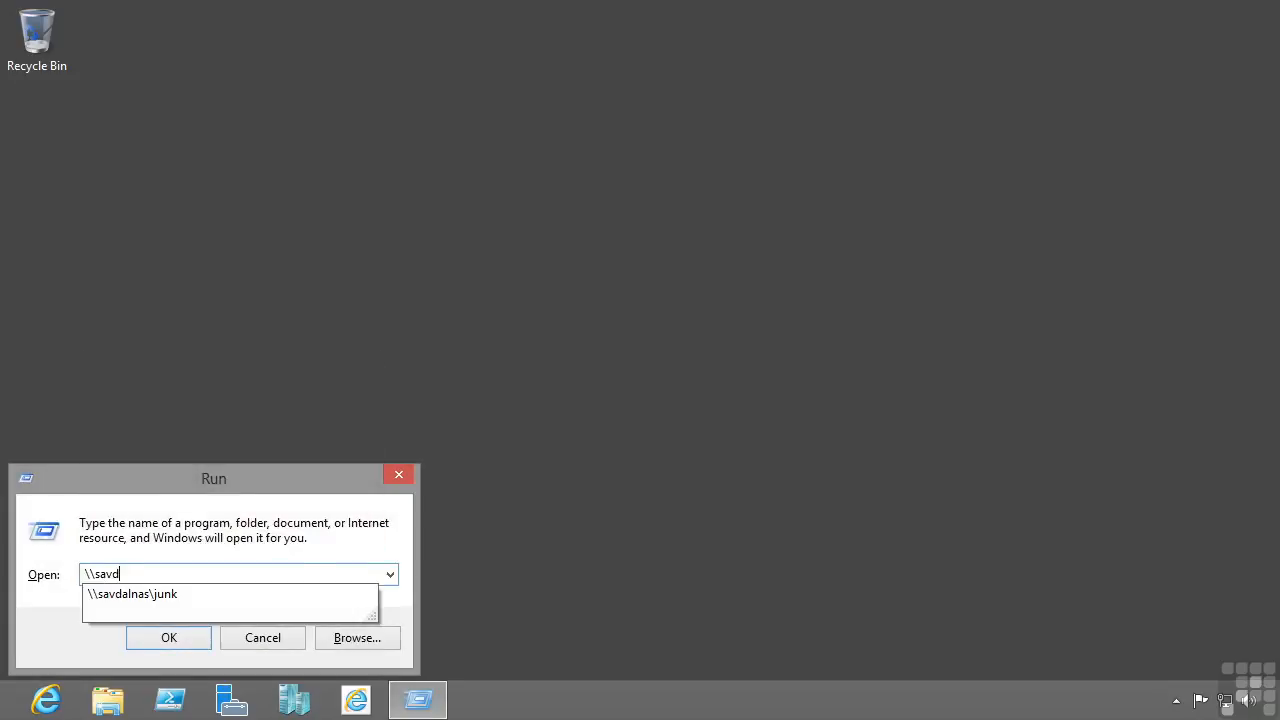
text(alfs01\data)
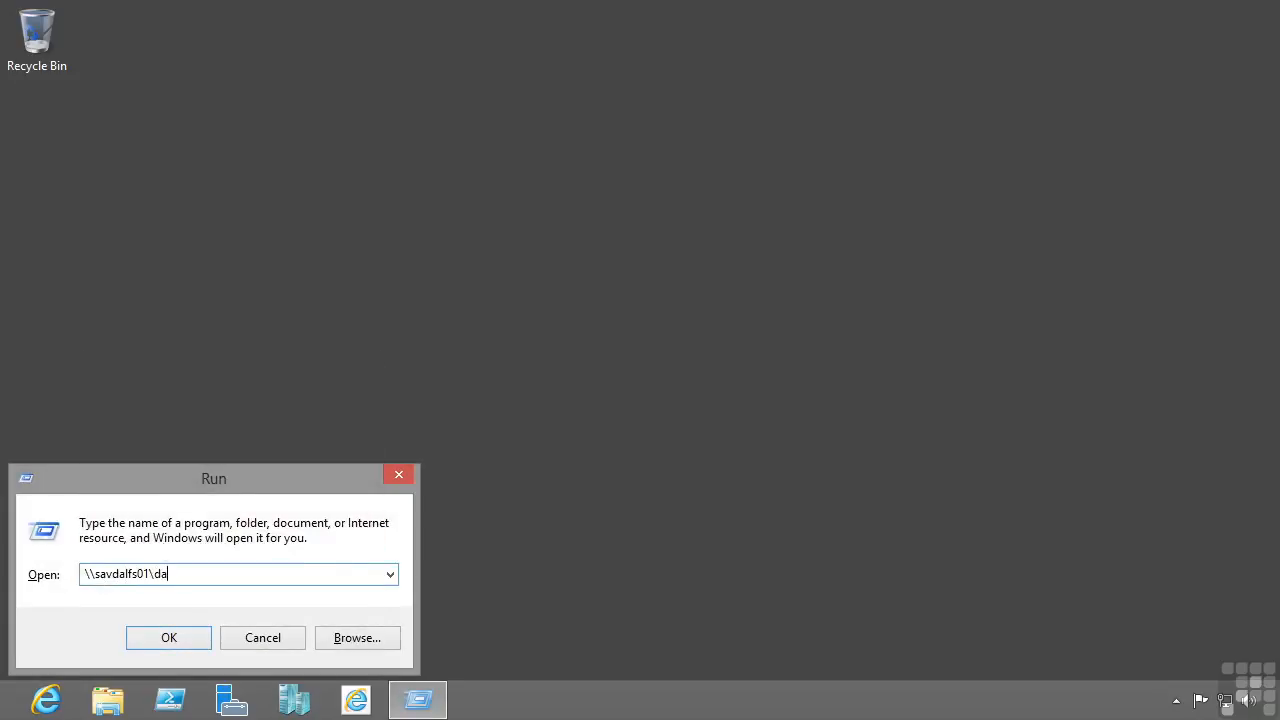
key(Return)
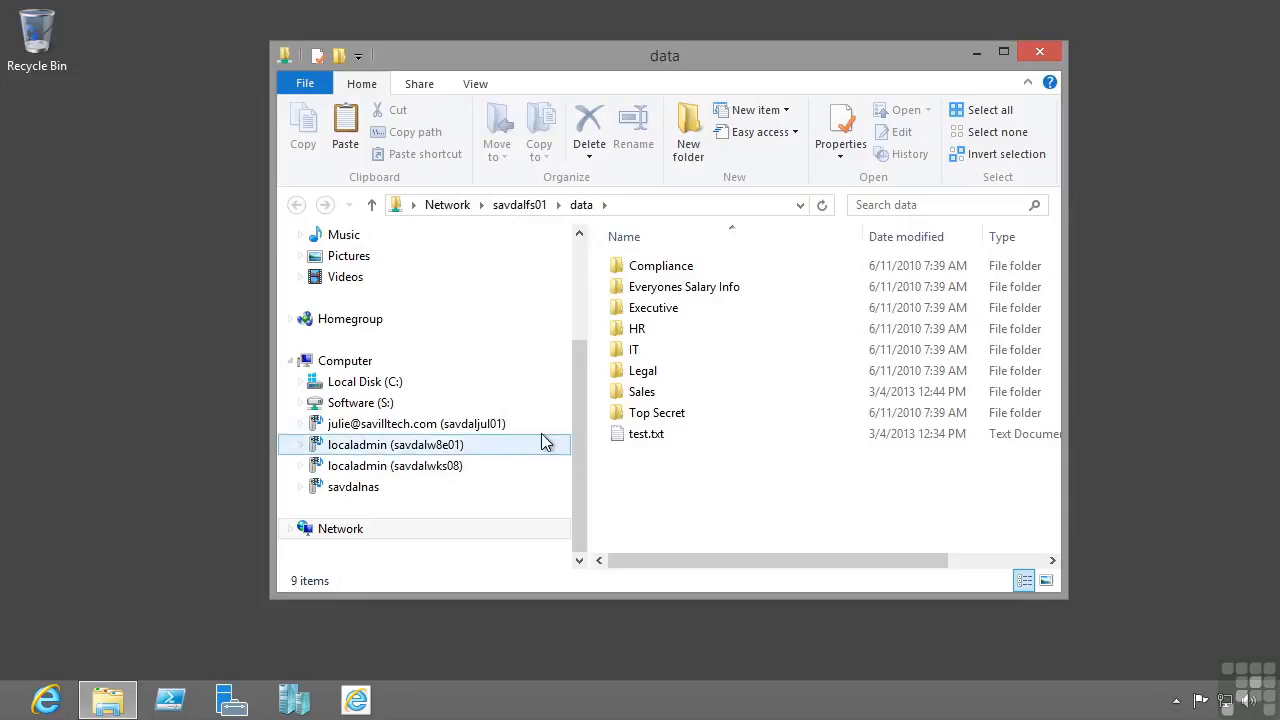
double_click(640, 391)
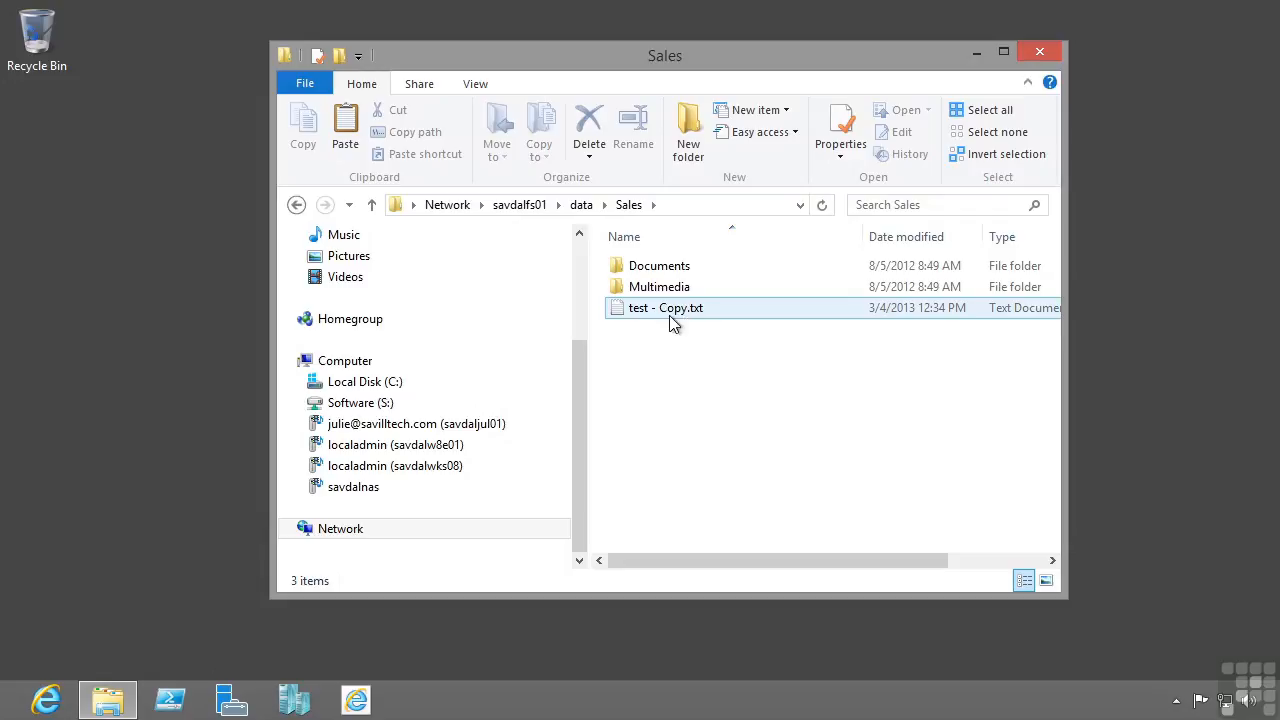
Step: Look inside the shared Multimedia and Documents folders, returning to Sales after each
double_click(655, 287)
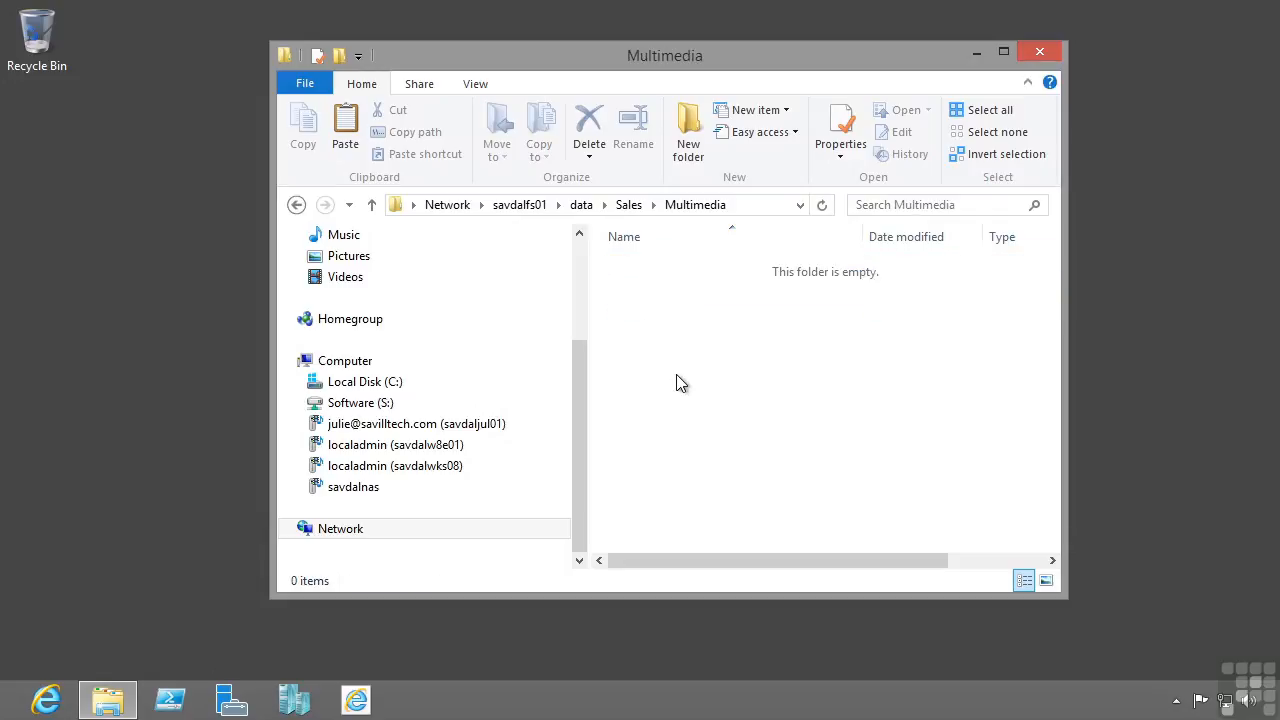
key(BackSpace)
double_click(643, 264)
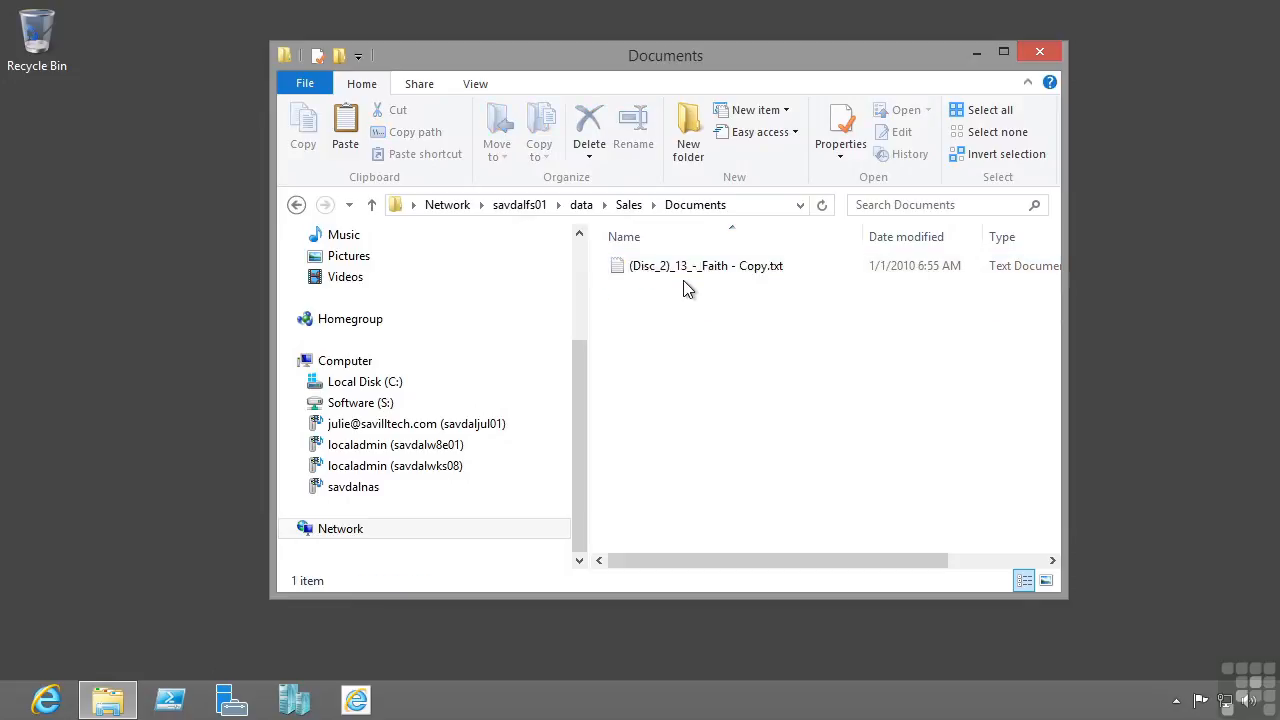
key(BackSpace)
Step: Browse the previous versions of the shared Documents folder in its properties
click(668, 275)
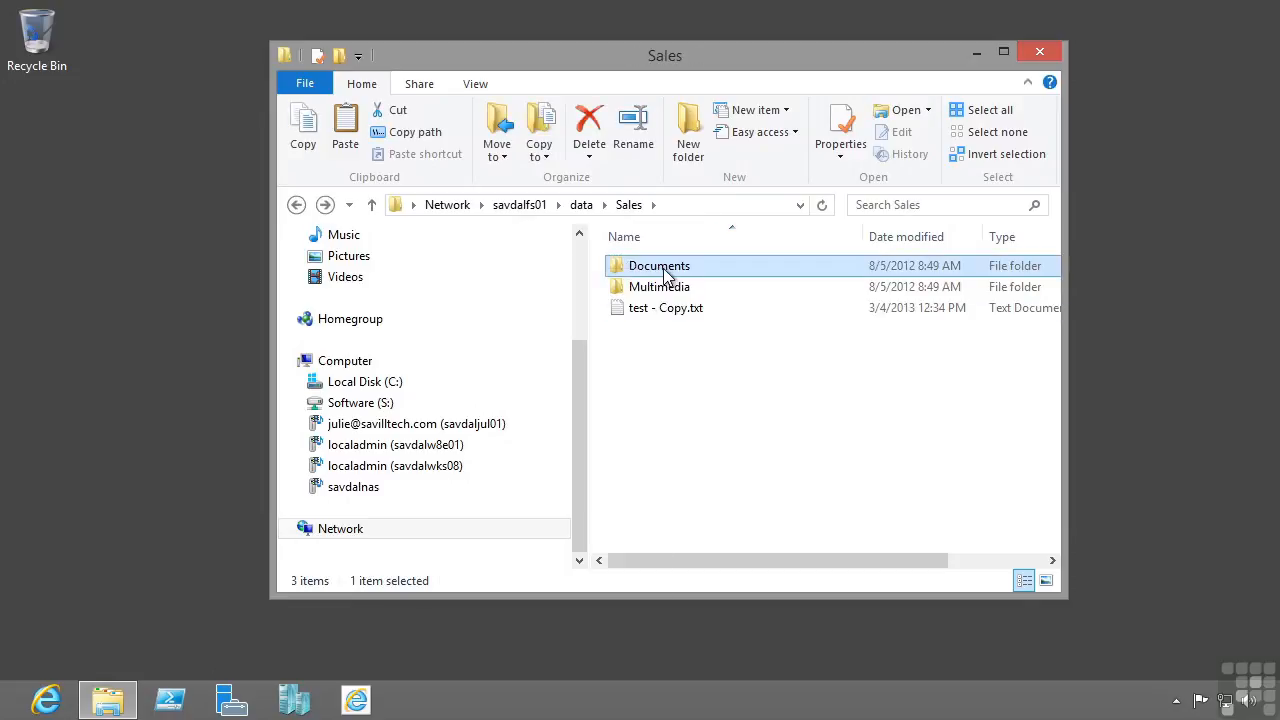
right_click(664, 272)
click(497, 603)
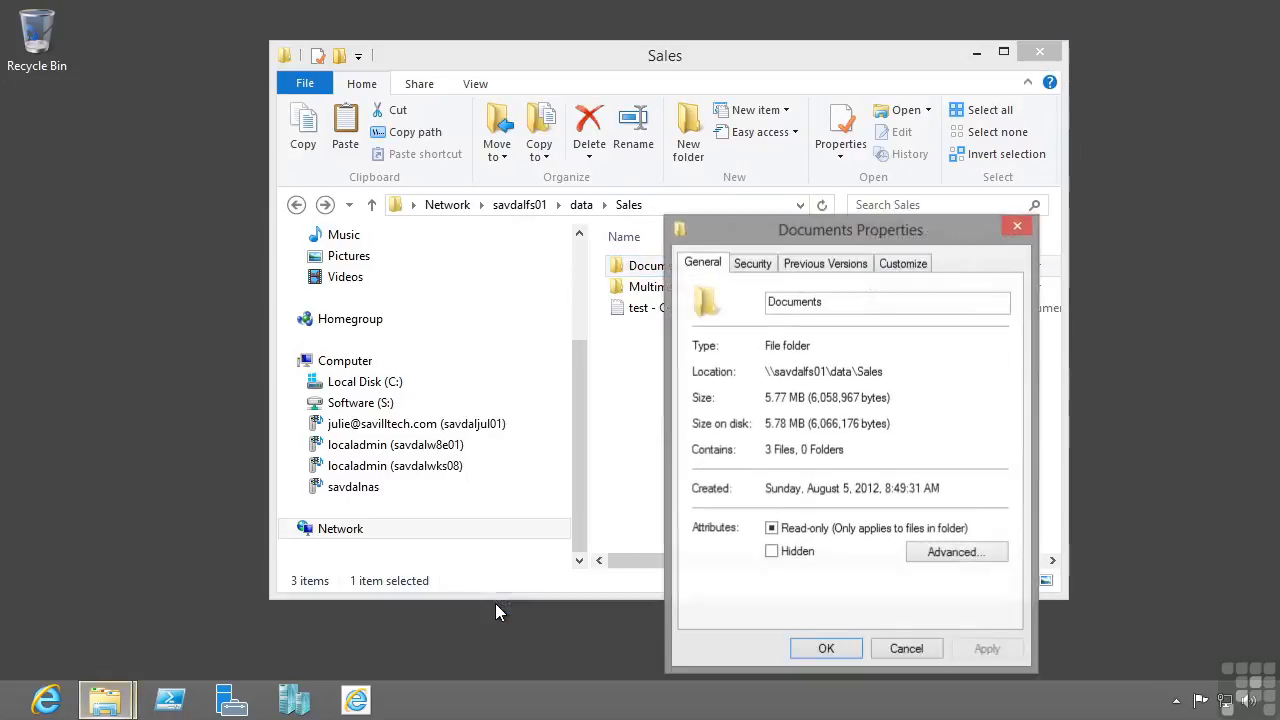
click(820, 264)
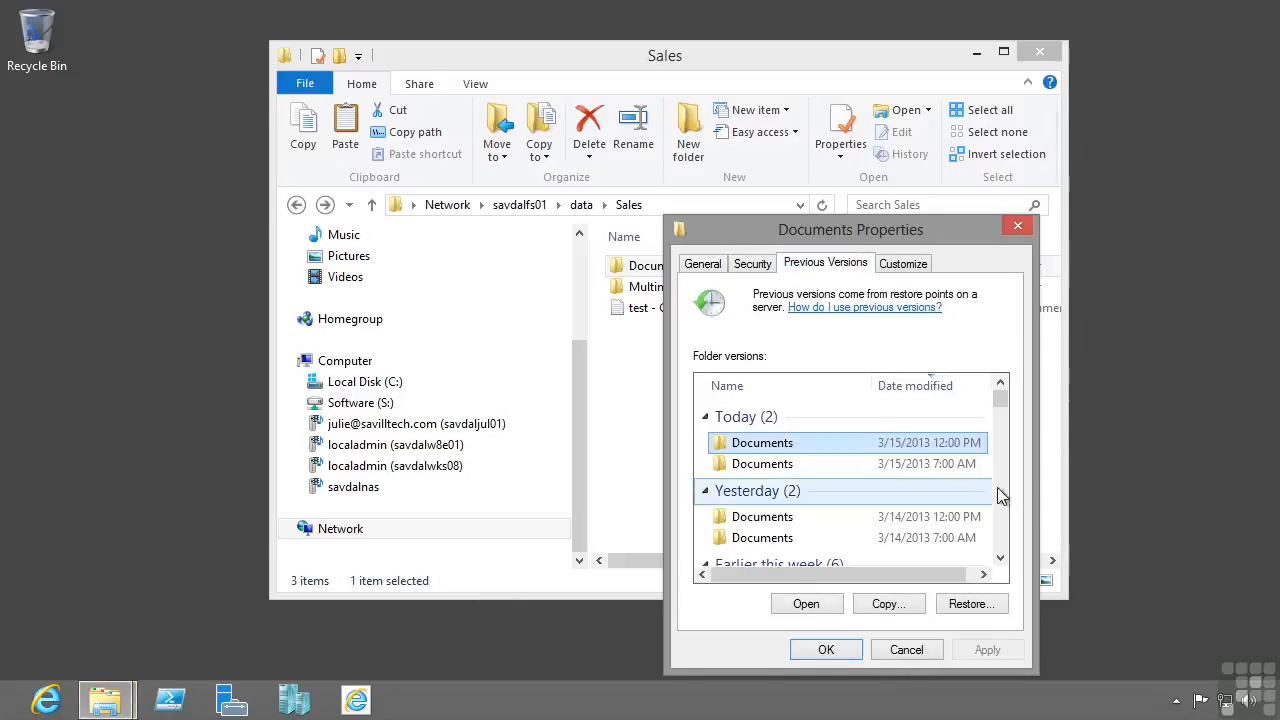
scroll(1000, 495, down, 3)
scroll(1003, 497, down, 7)
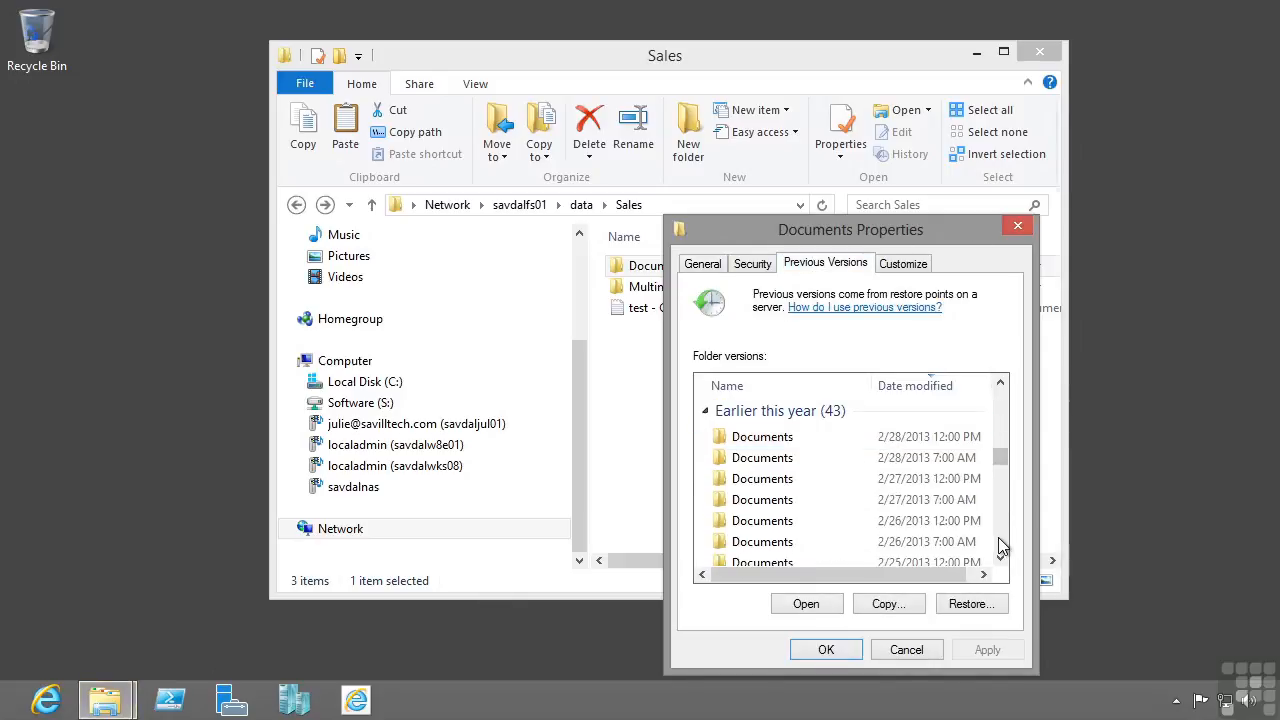
scroll(1000, 517, up, 7)
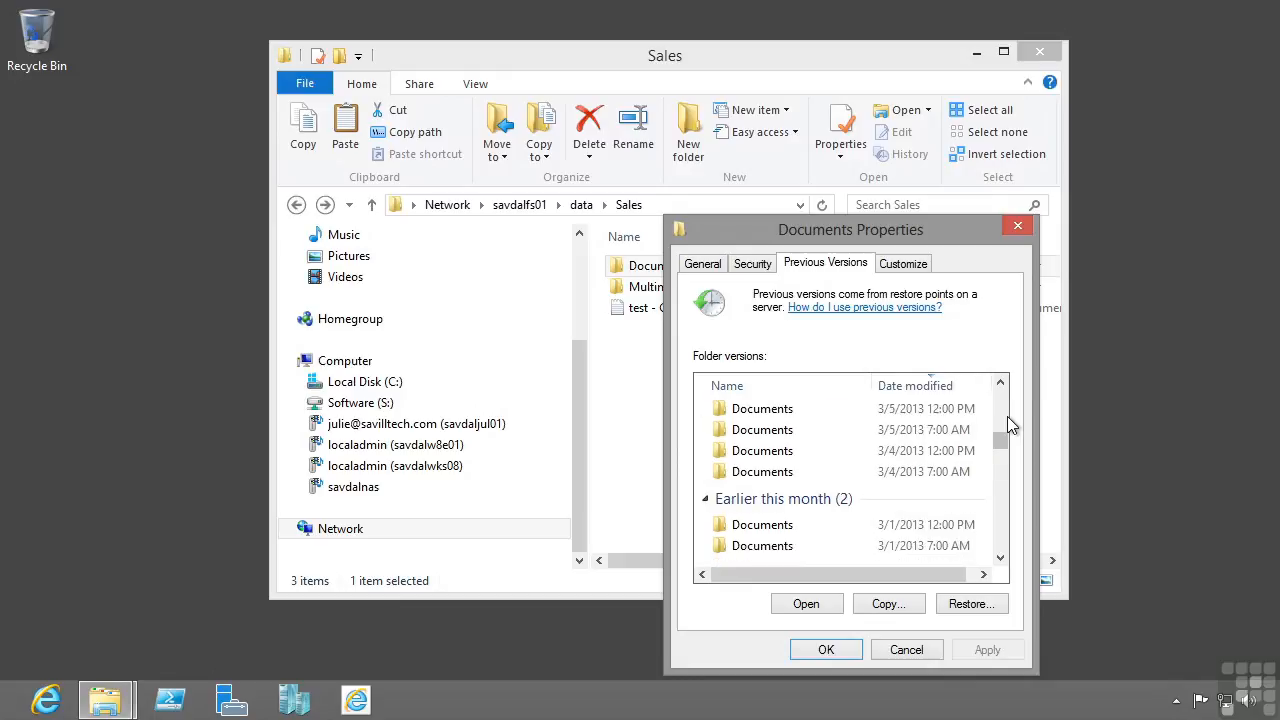
Step: Open the 3/13/2013 7:00 AM version of the Documents folder to view its contents, and close that window
click(778, 487)
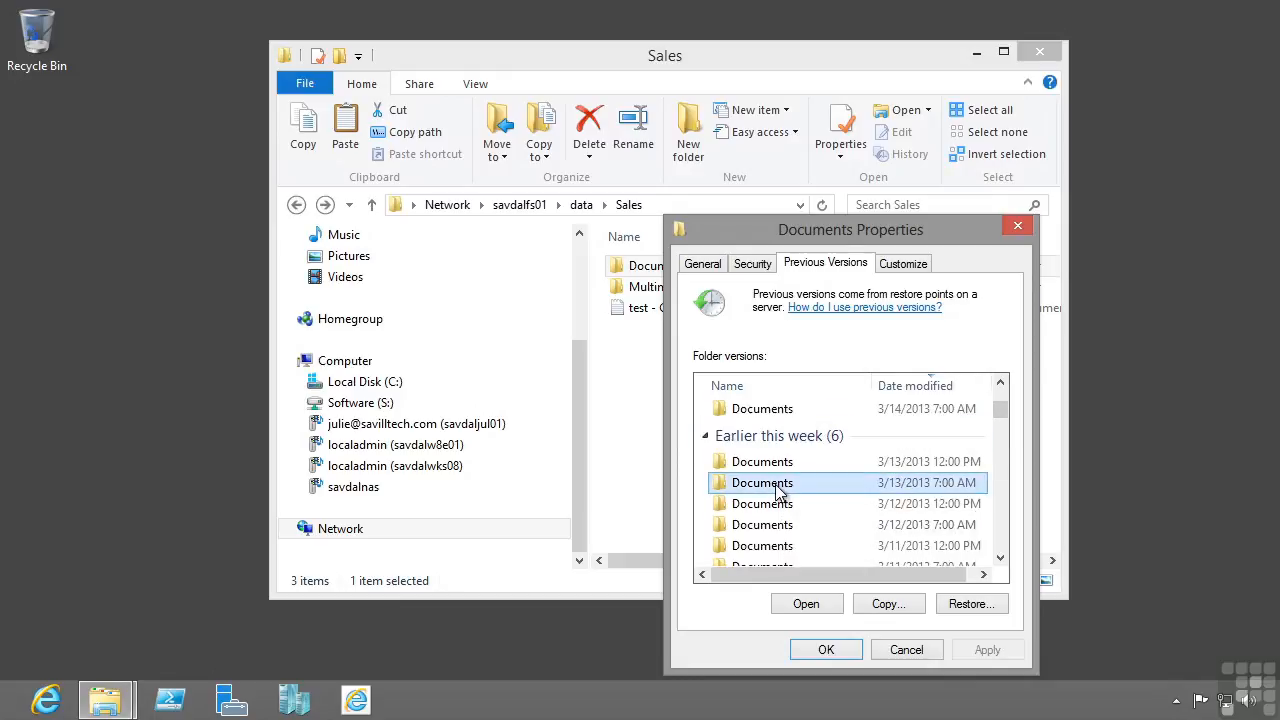
click(807, 605)
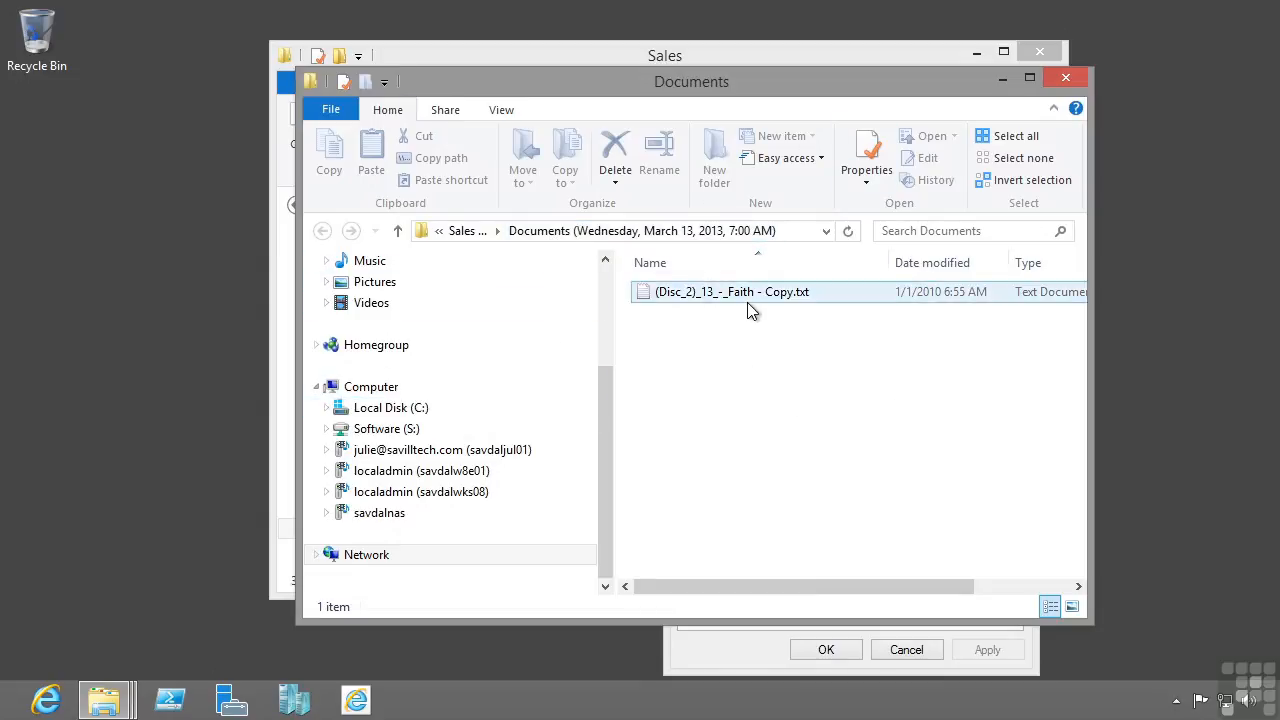
click(1076, 74)
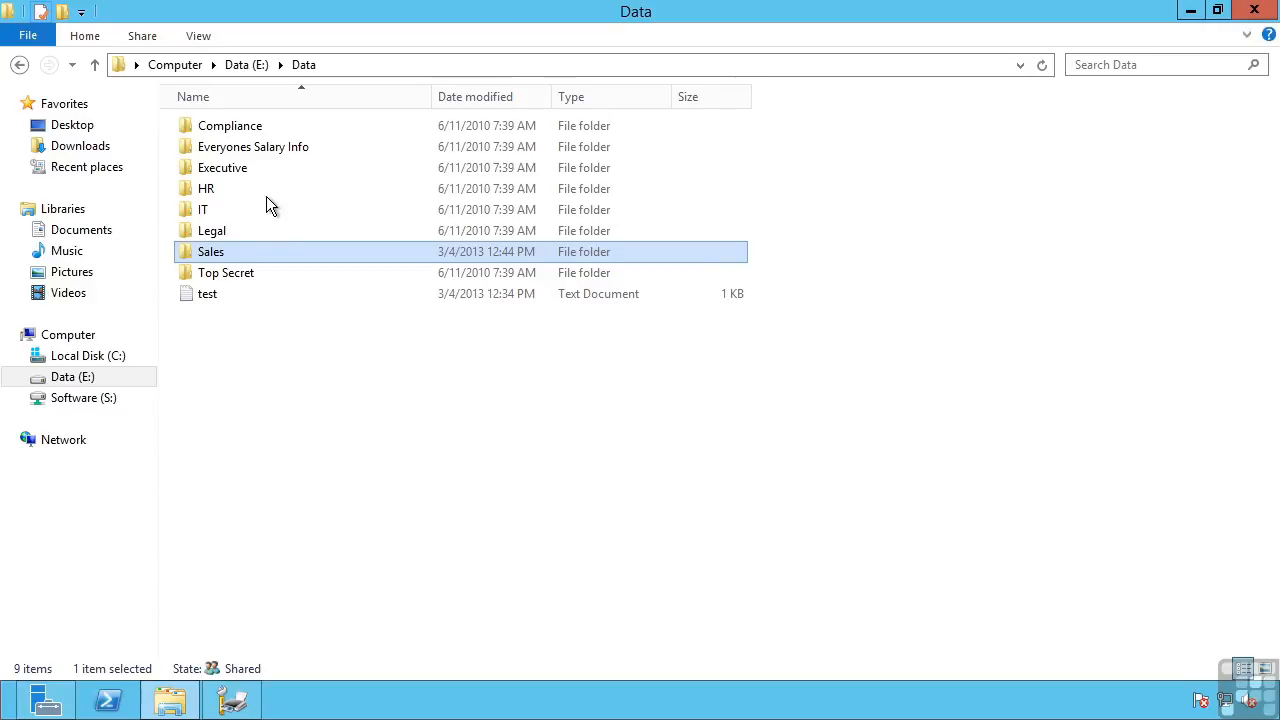
Step: Go back to the root of the Data (E:) drive on the file server and clear the selection
click(233, 65)
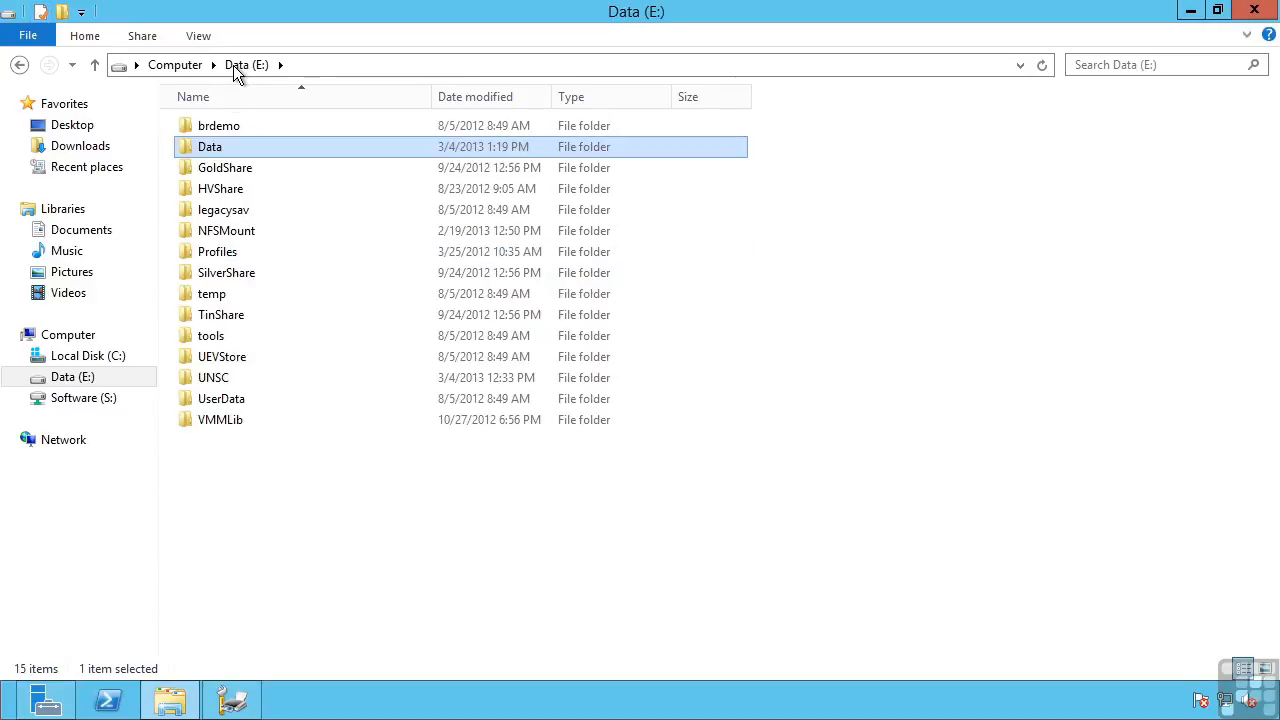
click(335, 535)
key(alt)
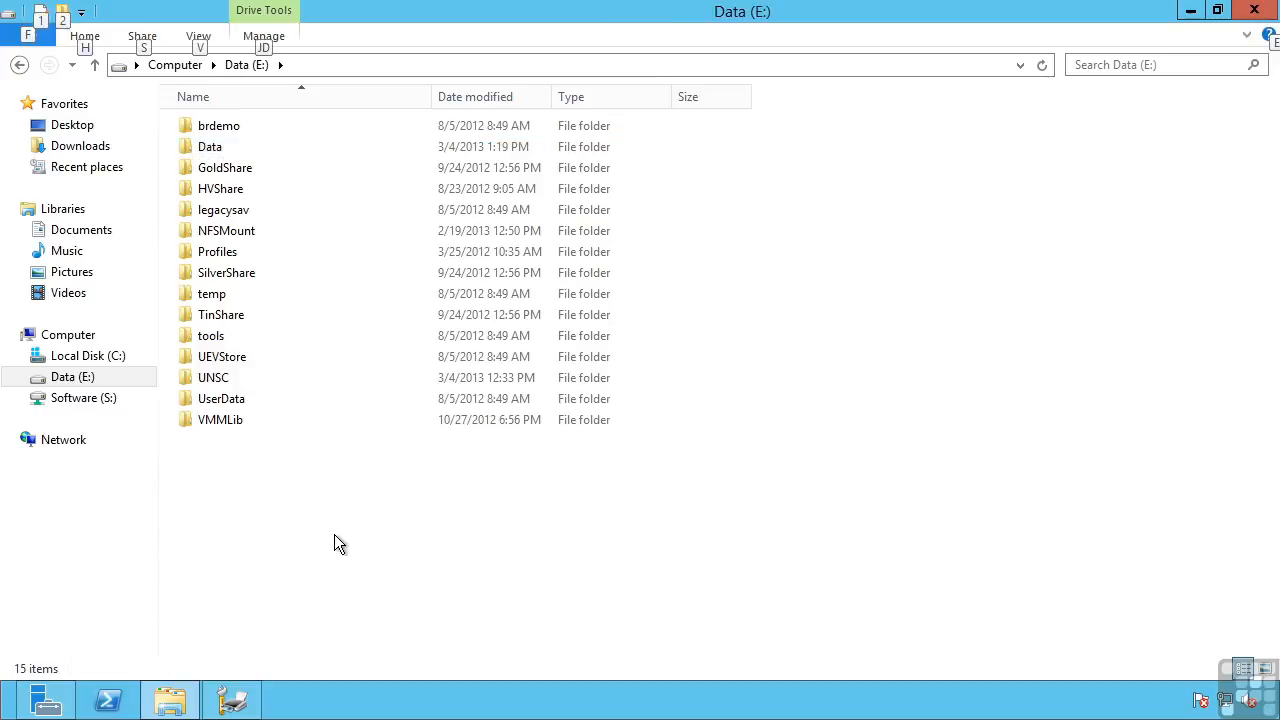
Step: Turn off "Hide protected operating system files (Recommended)" in the advanced folder view options, confirming the display of these files
click(211, 34)
click(966, 105)
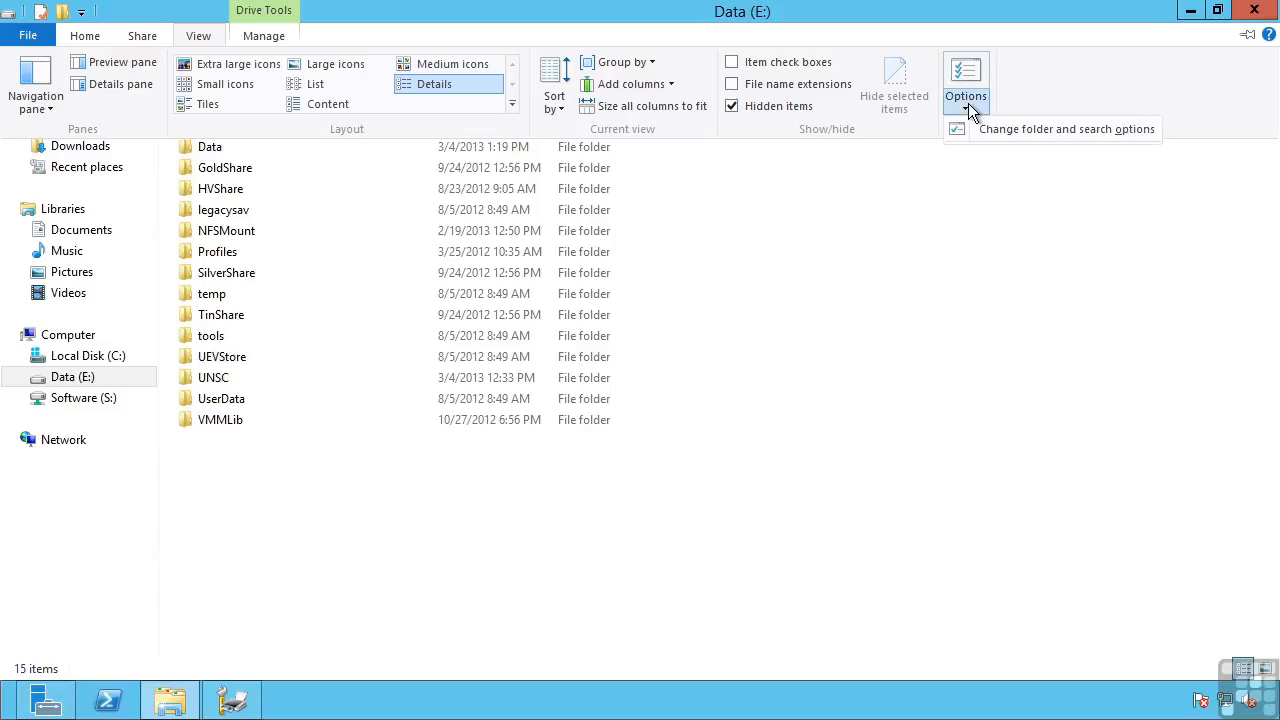
click(979, 128)
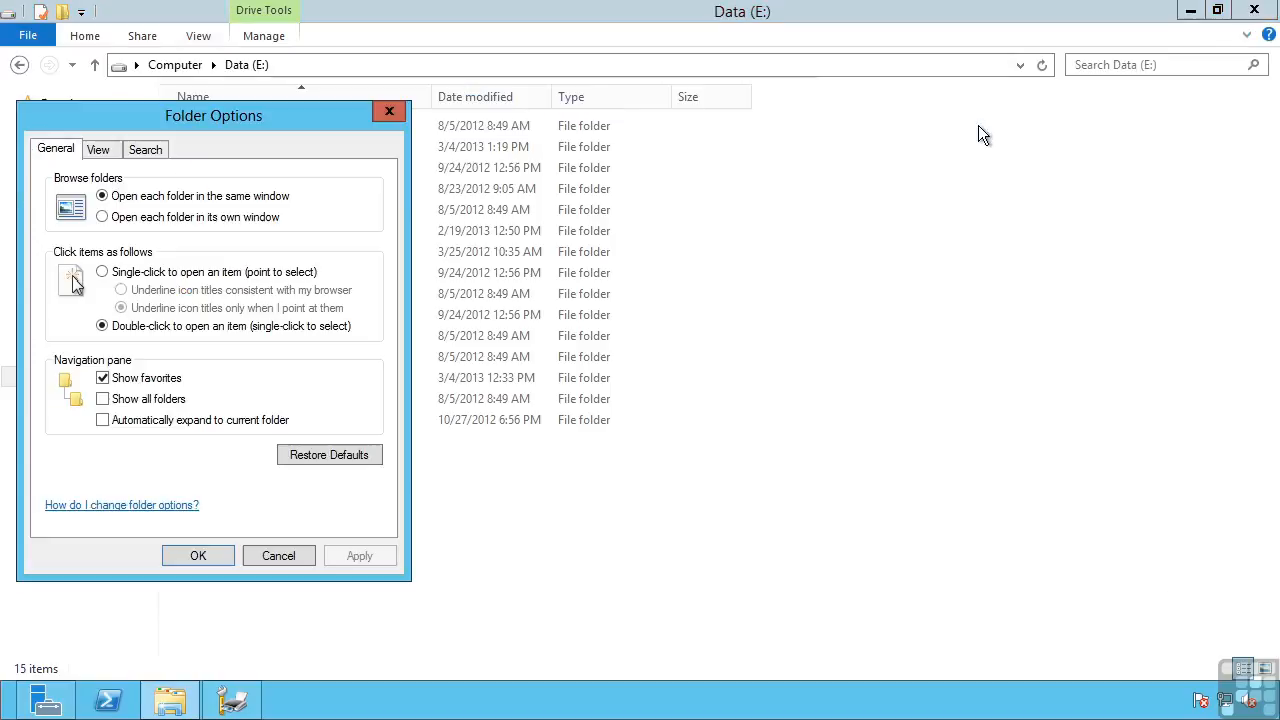
click(100, 150)
click(368, 474)
click(368, 474)
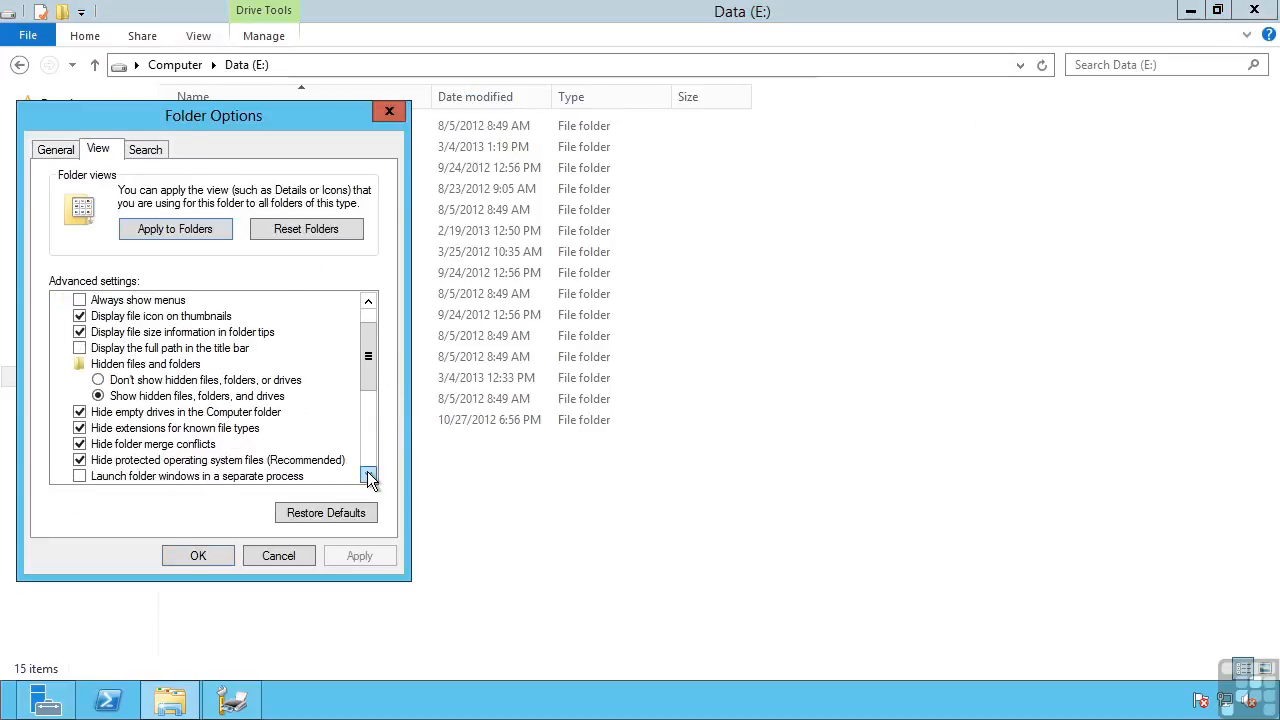
click(80, 461)
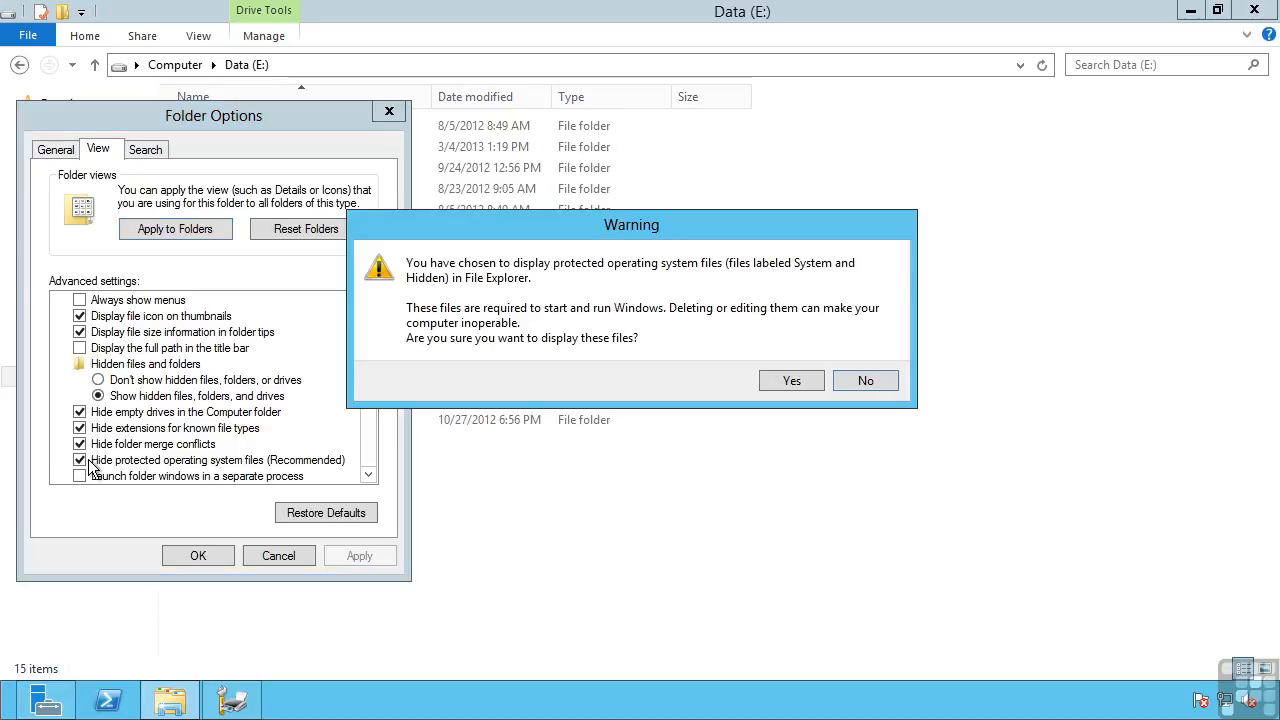
click(779, 380)
drag(240, 116, 870, 141)
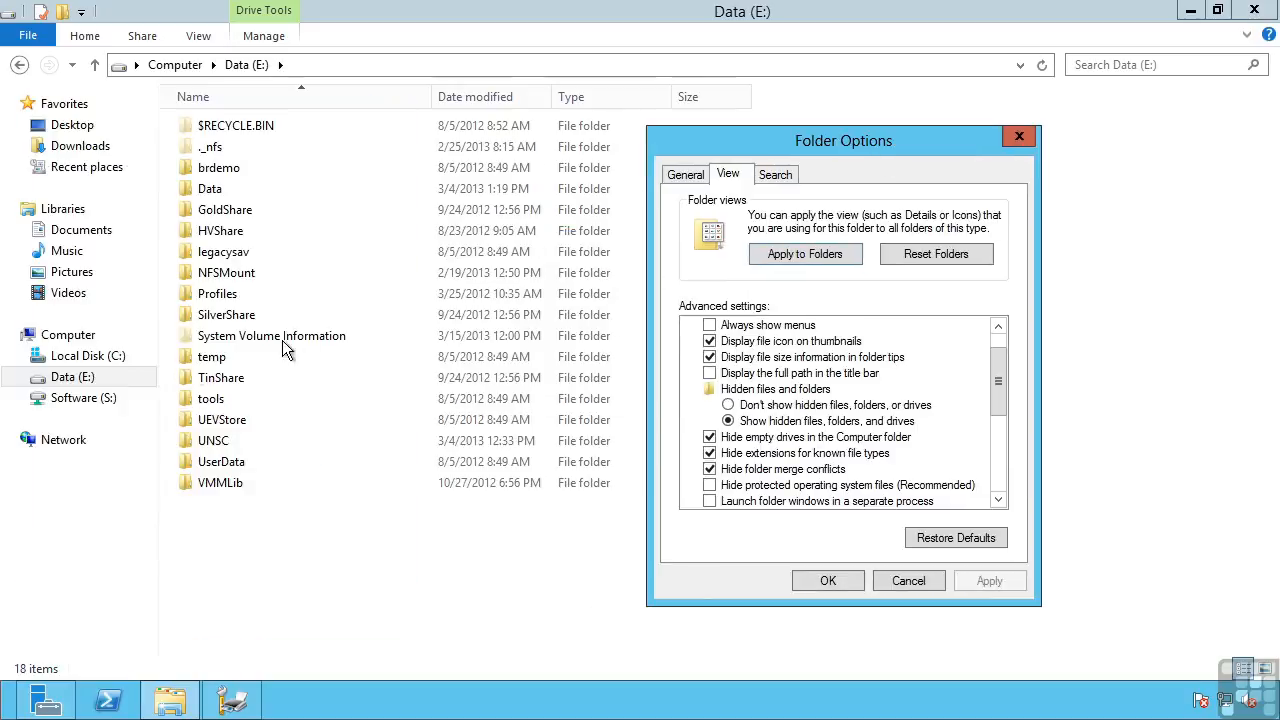
click(830, 584)
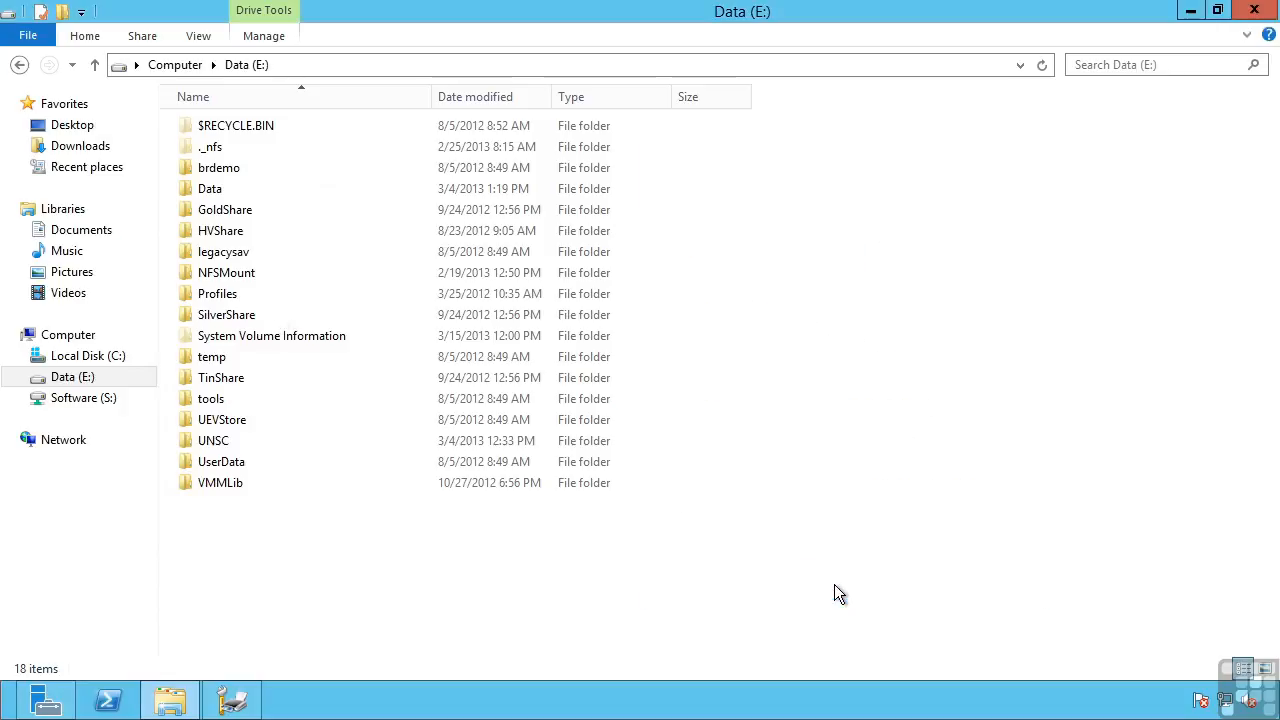